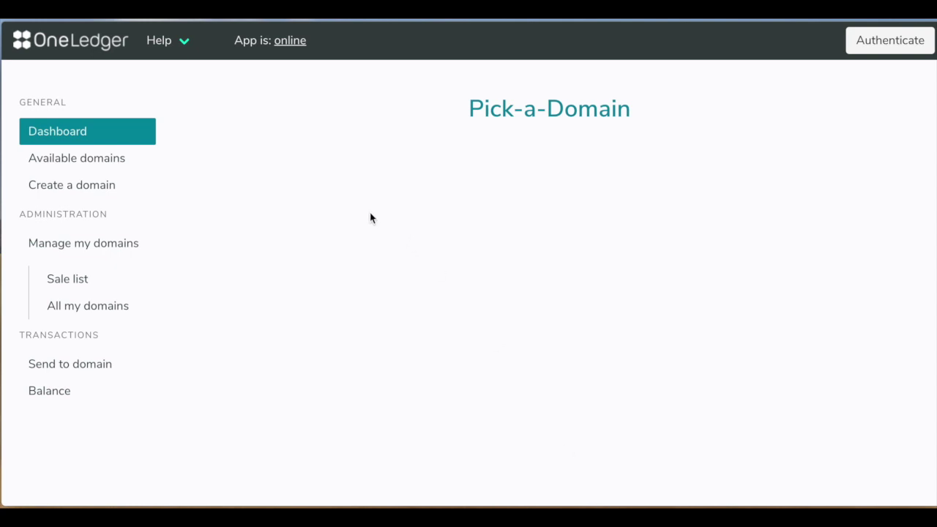
Open the Create a domain page from the left sidebar.
click(94, 185)
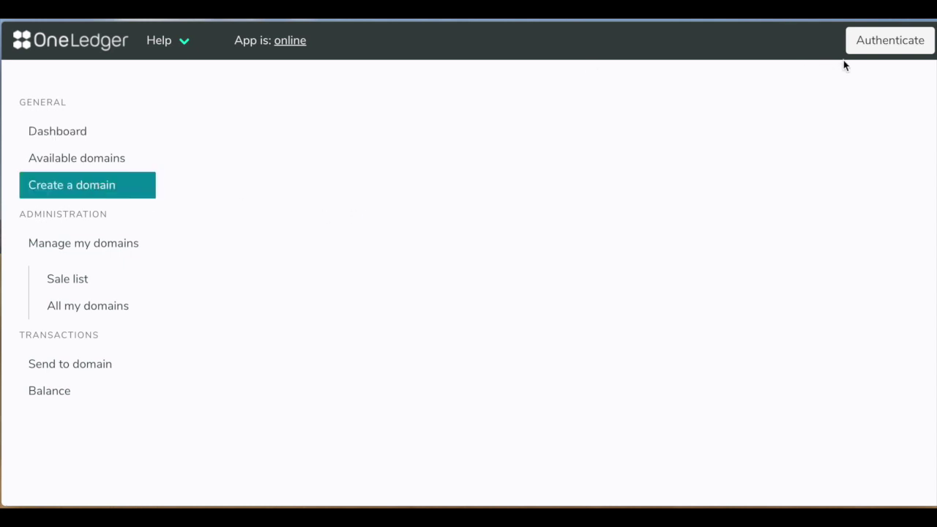
Authenticate with a vault and open the Active Key-pair dropdown in the header.
click(870, 45)
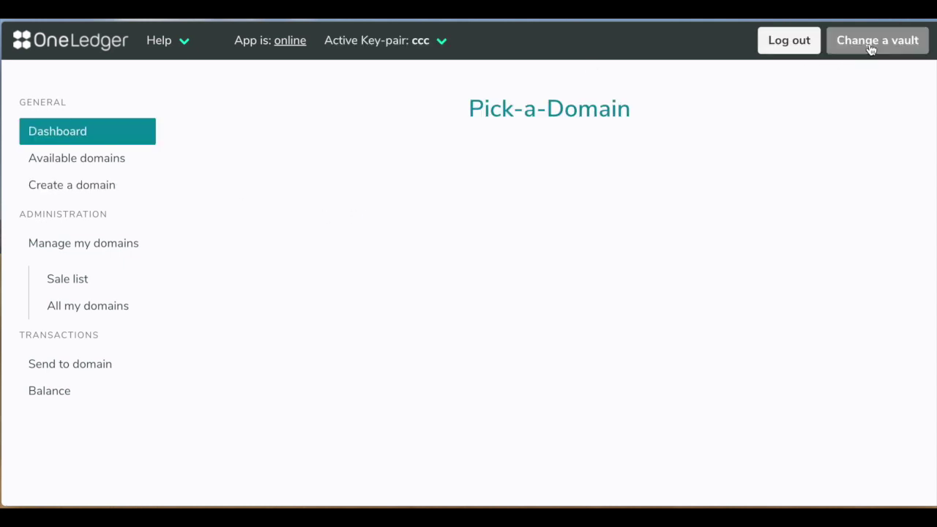
click(444, 54)
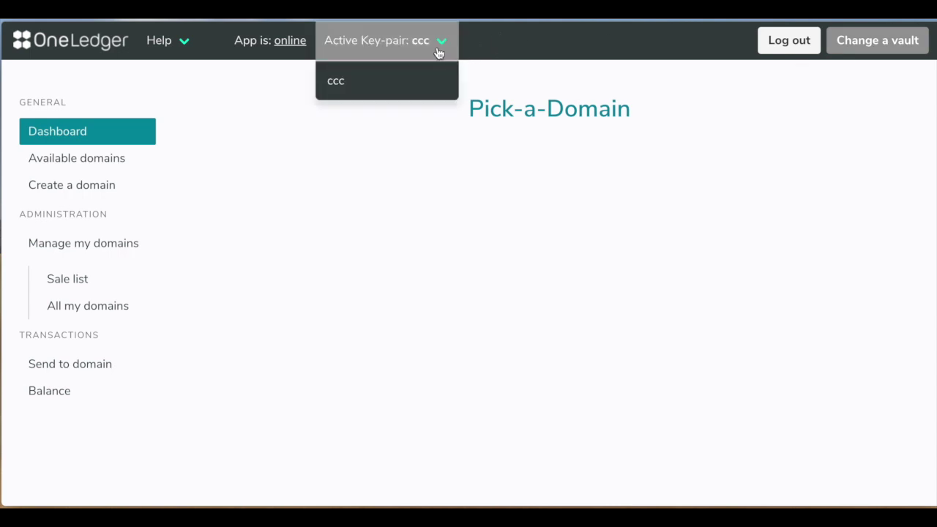
Keep the current key-pair active and check .BTC on Create a domain, finding it taken.
click(387, 81)
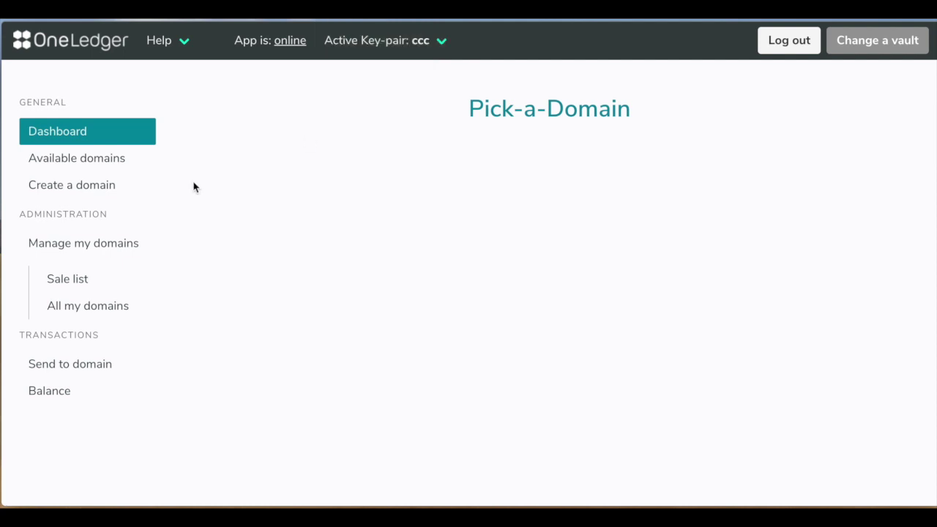
click(115, 188)
click(429, 112)
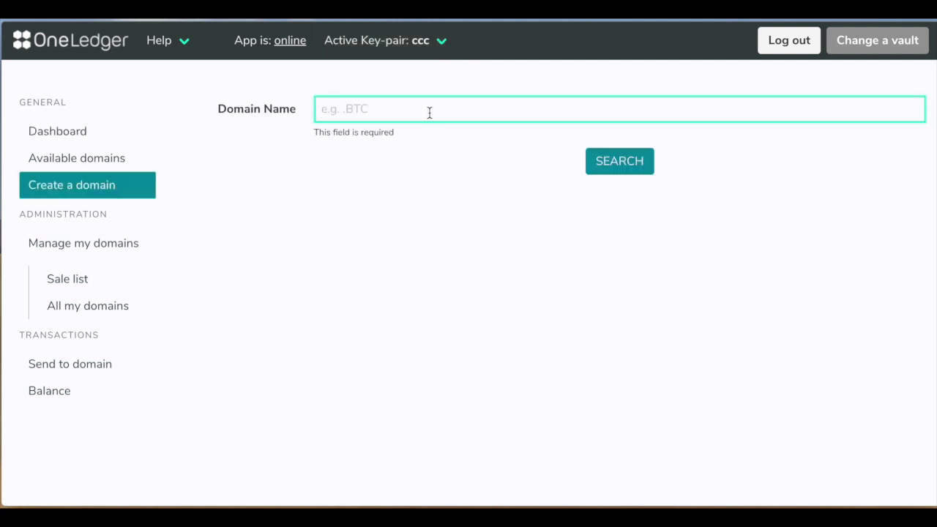
text(BTC)
click(626, 167)
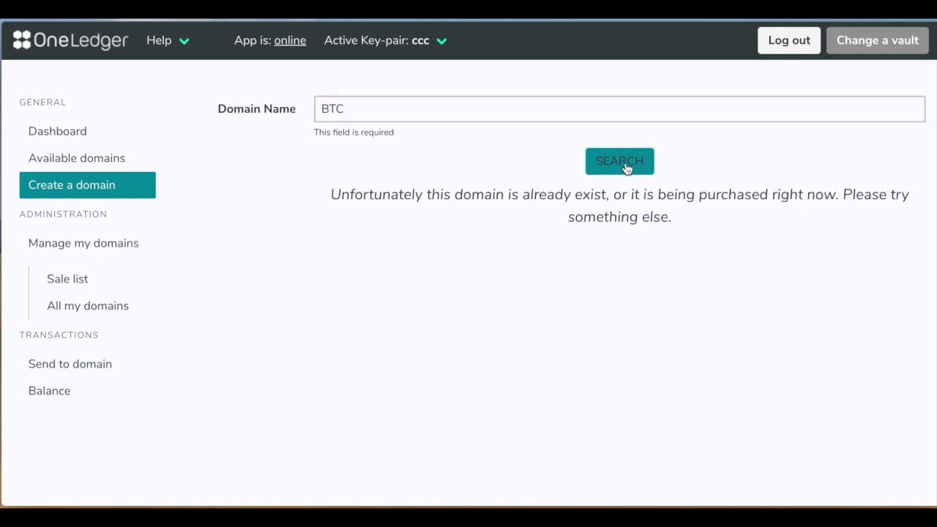
Replace BTC with TEST in the Domain Name field and find .TEST available.
click(359, 108)
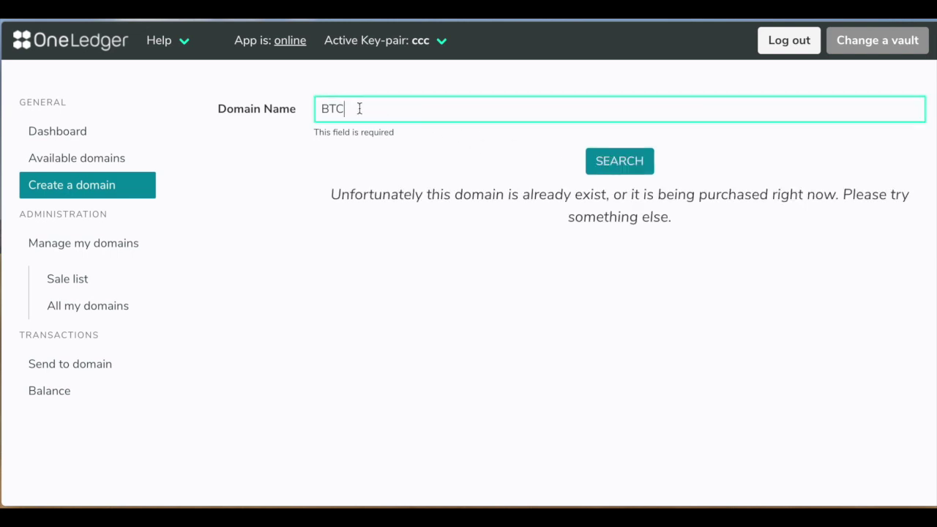
key(BackSpace)
key(BackSpace)
key(BackSpace)
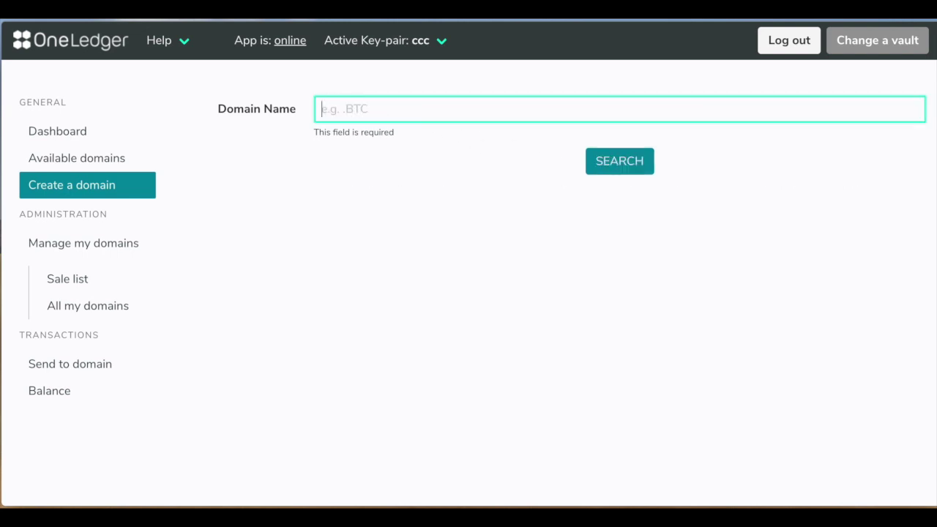
text(TEST)
click(592, 161)
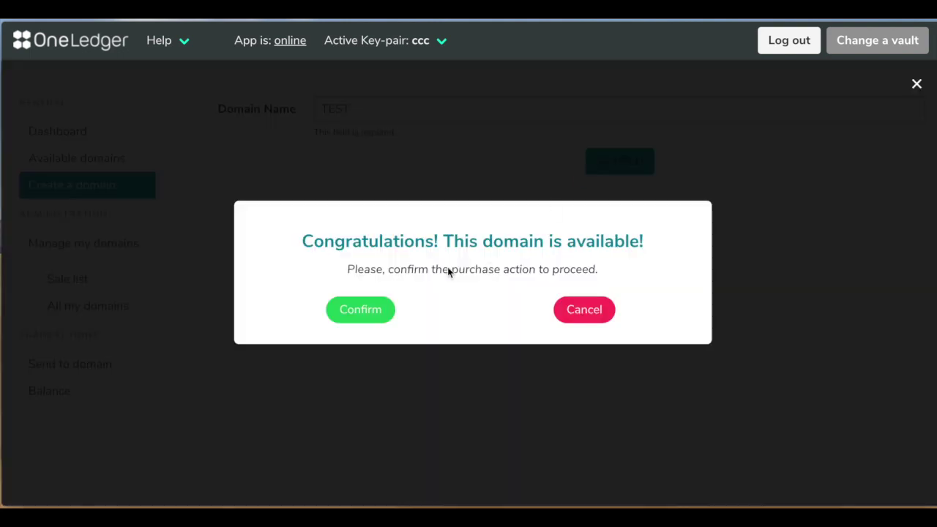
Purchase .TEST, authorising with the keypair password.
click(360, 309)
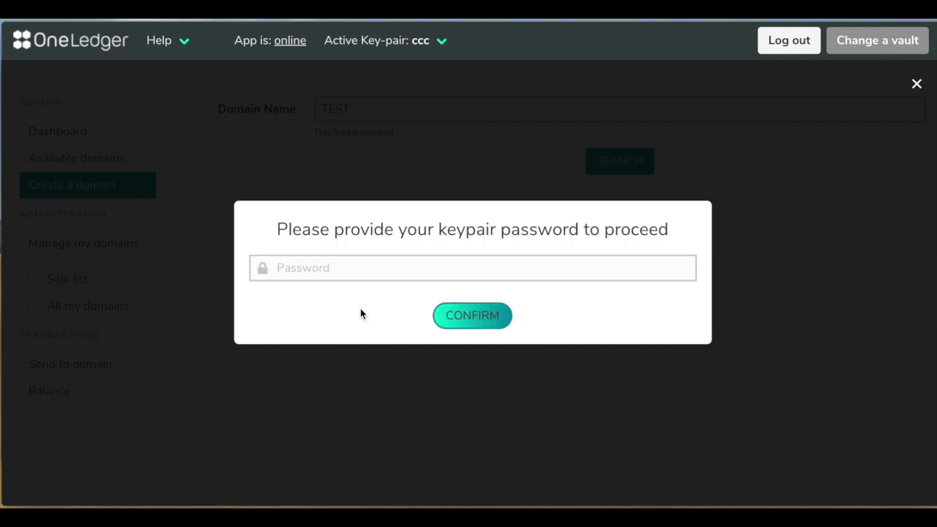
click(389, 273)
text(ccc)
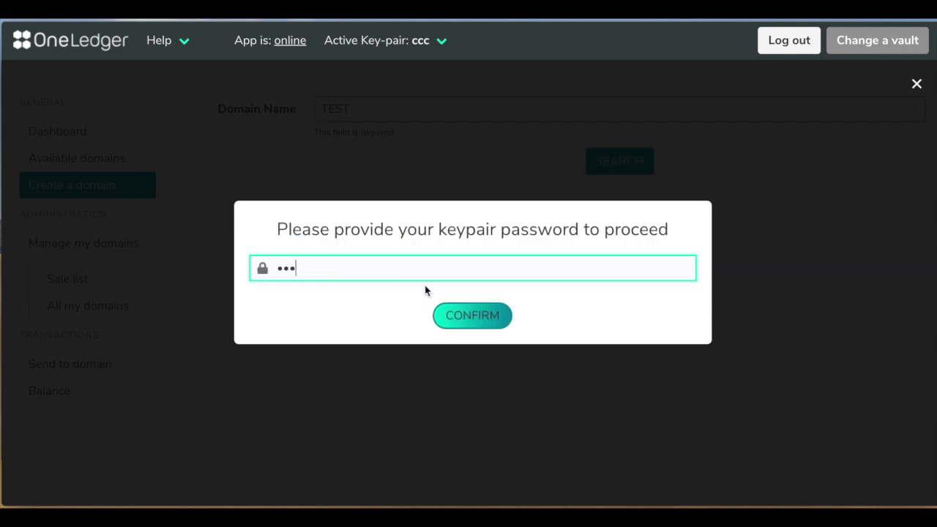
click(464, 318)
Unlist .BZ from the Sale list with the keypair password, then show All my domains.
scroll(395, 308, down, 1)
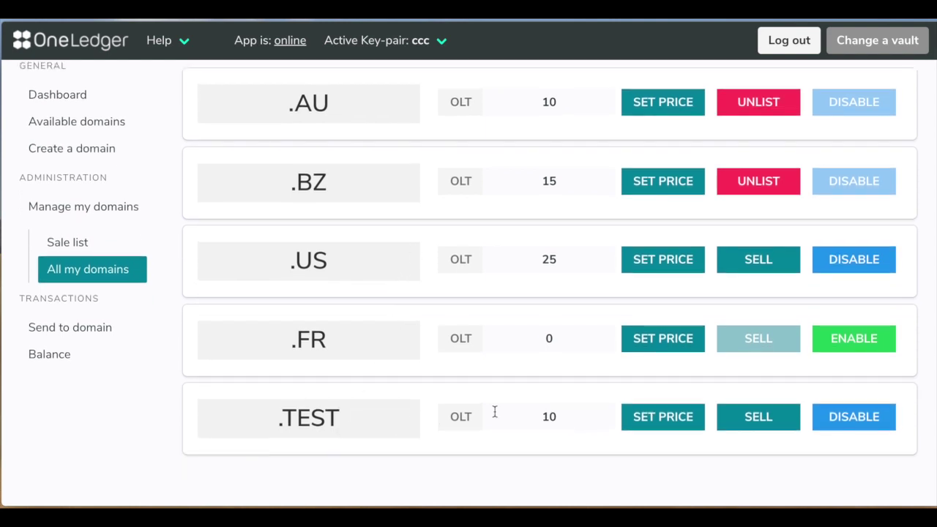
scroll(494, 413, up, 1)
click(95, 286)
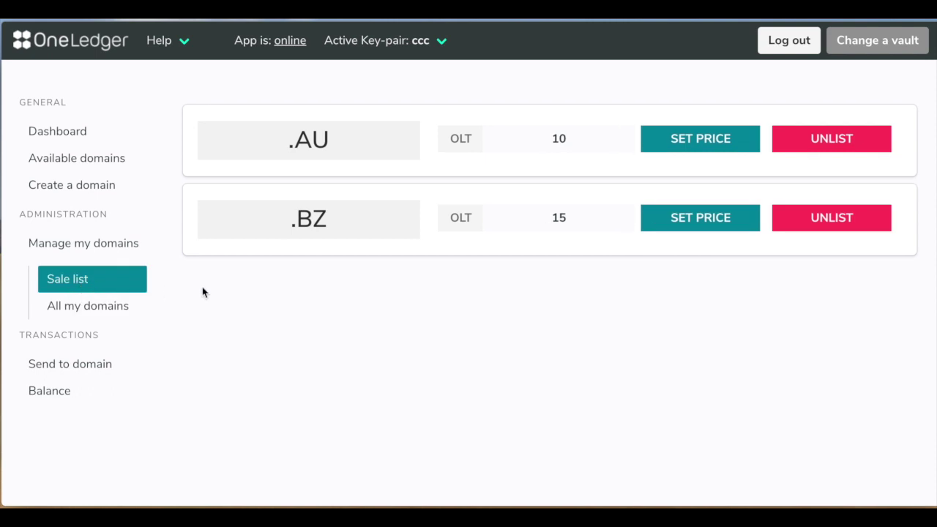
click(834, 218)
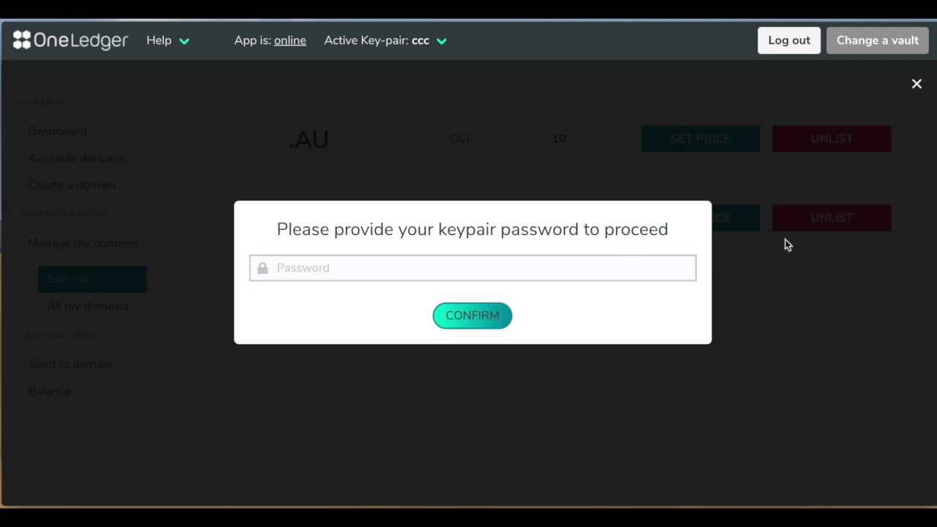
click(550, 269)
text(***)
click(454, 322)
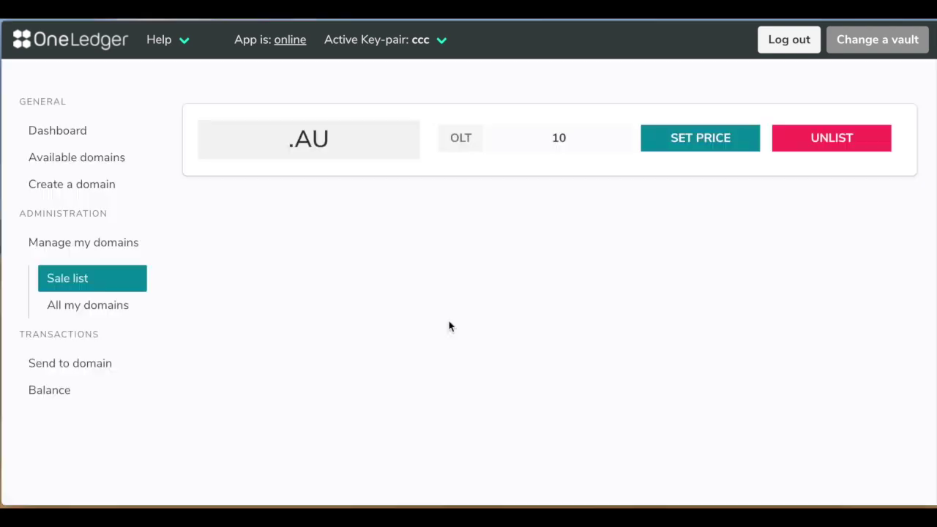
click(133, 303)
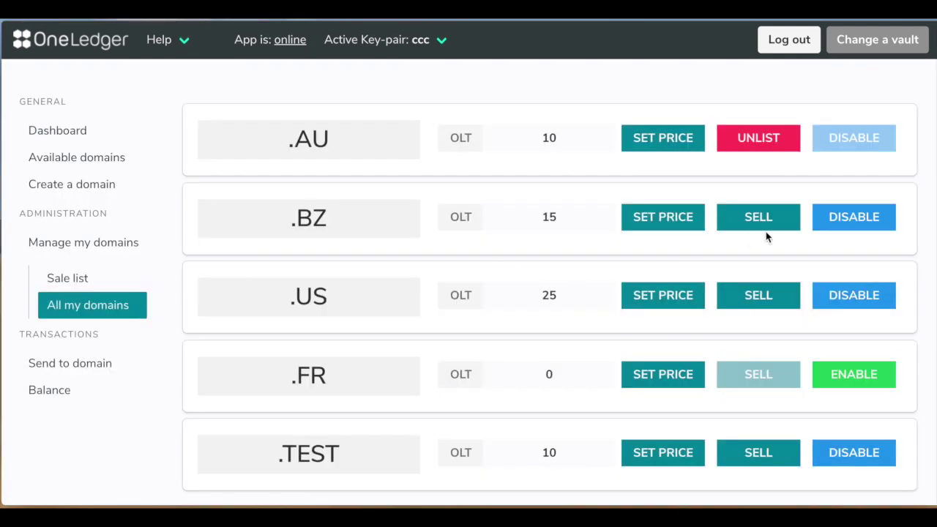
Unlist and then disable .AU, confirming each with the keypair password.
click(754, 145)
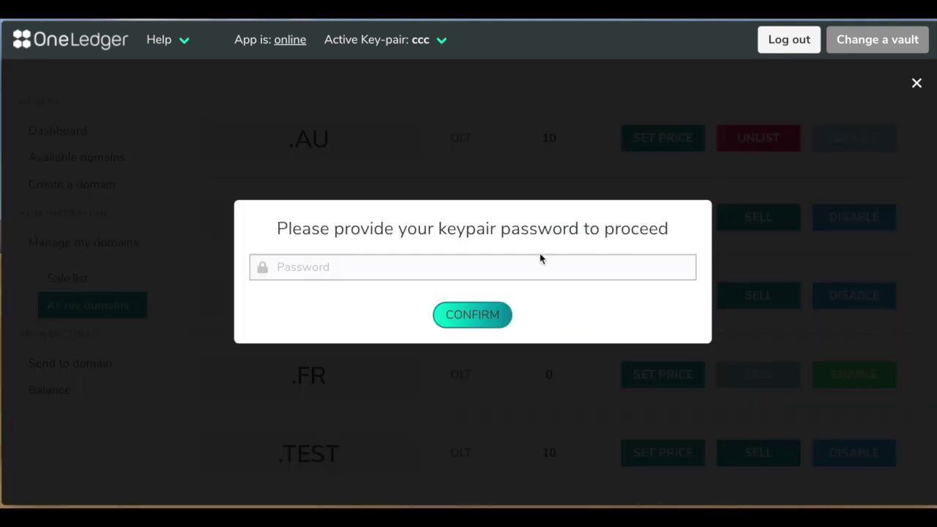
click(524, 268)
text(***)
click(485, 318)
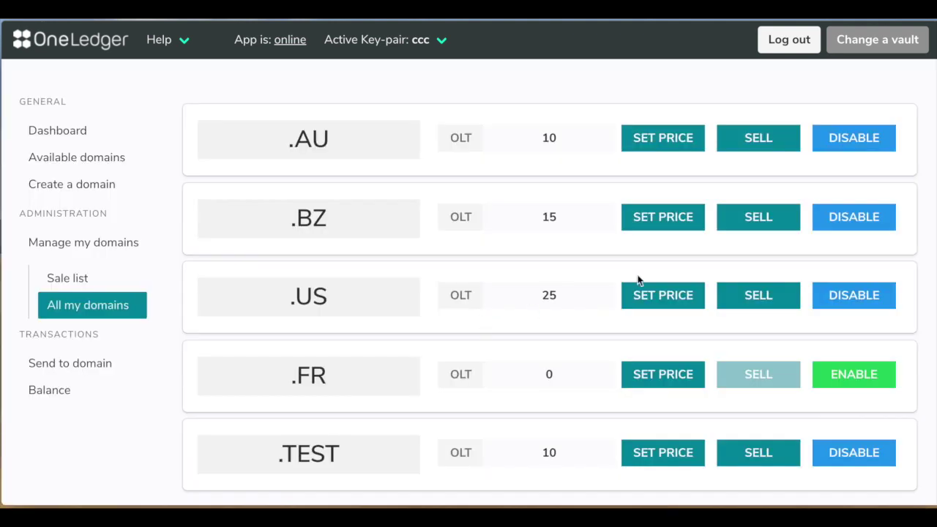
click(851, 143)
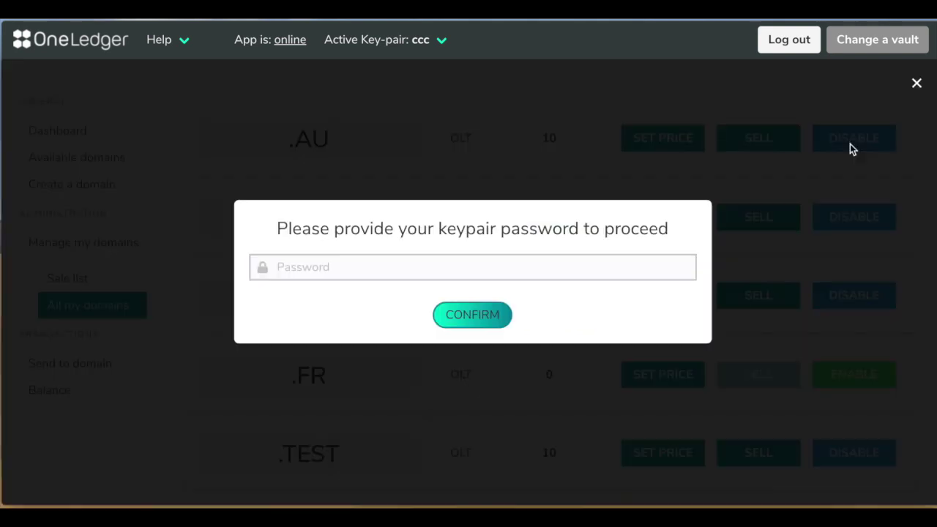
click(505, 270)
text(***)
click(485, 314)
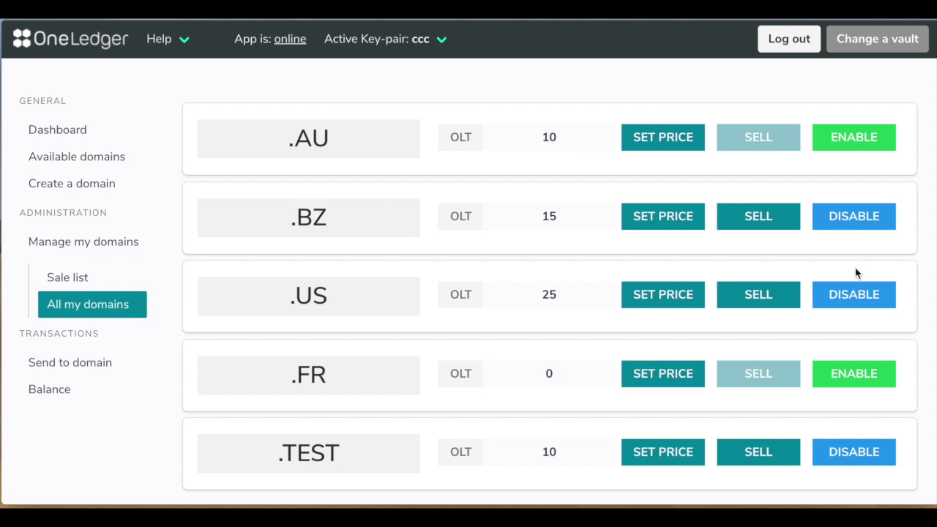
Change the .BZ price to 151 OLT, confirming with the keypair password.
click(568, 217)
text(1)
click(659, 231)
click(502, 262)
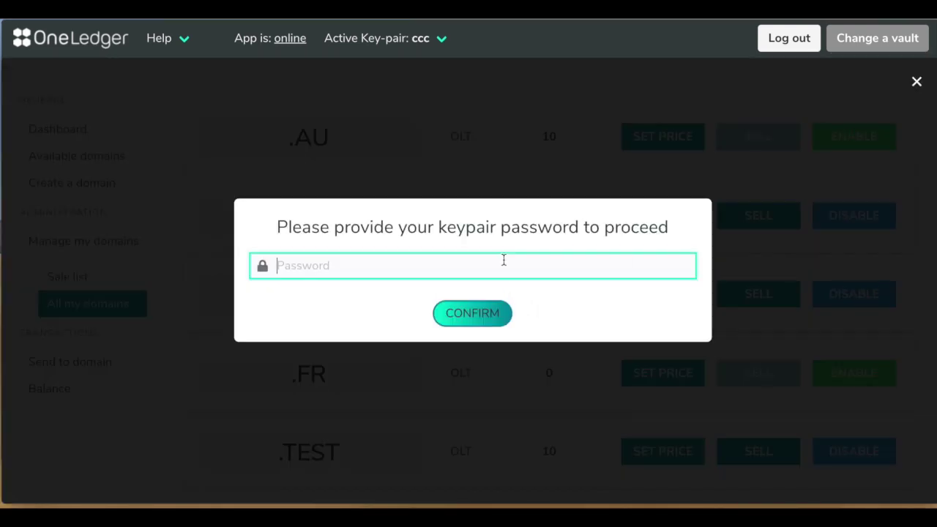
text(123)
click(495, 315)
List .BZ for sale with the keypair password and view the Sale list.
click(758, 215)
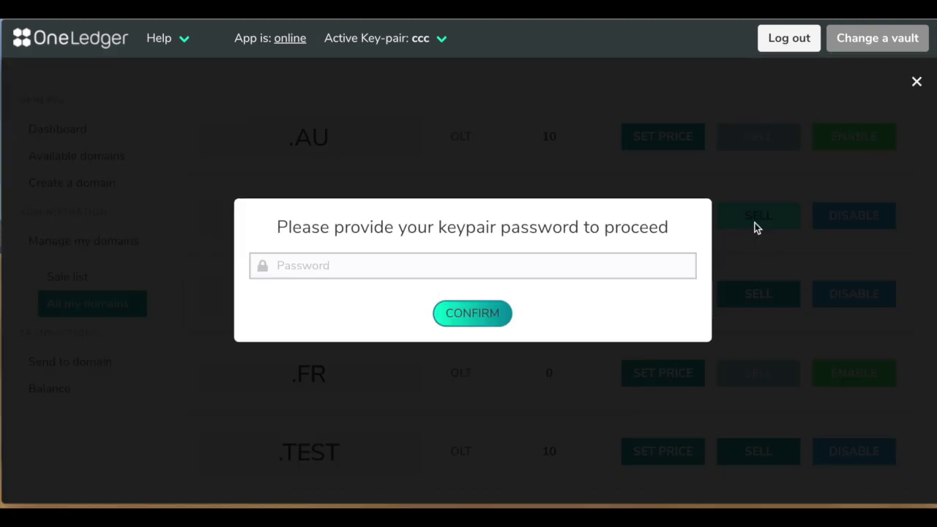
click(575, 263)
text(123)
click(473, 314)
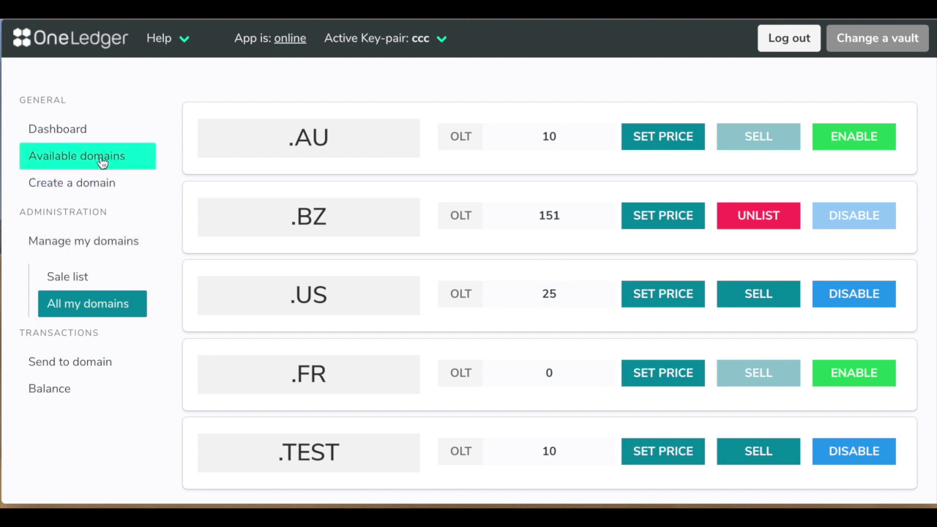
click(93, 277)
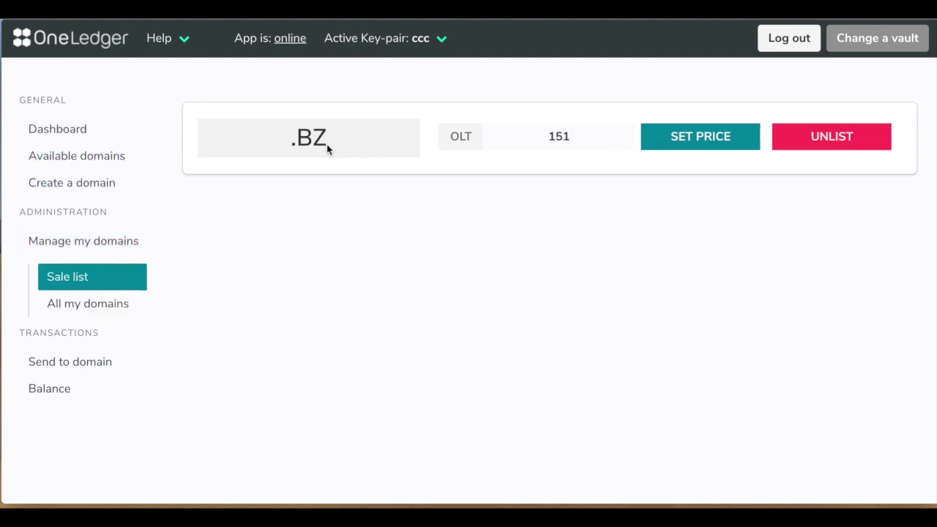
Buy .CA for 16 OLT from Available domains, authorising with the keypair password.
click(127, 166)
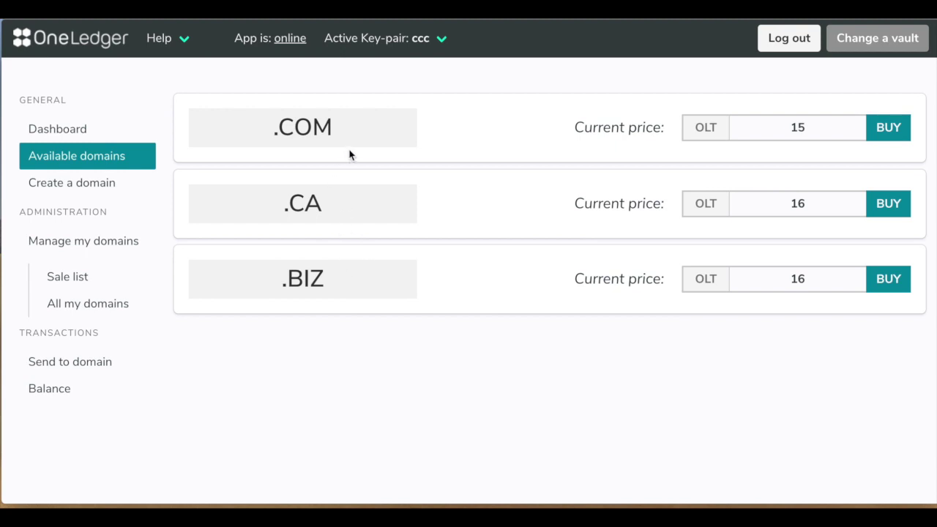
click(829, 208)
click(889, 207)
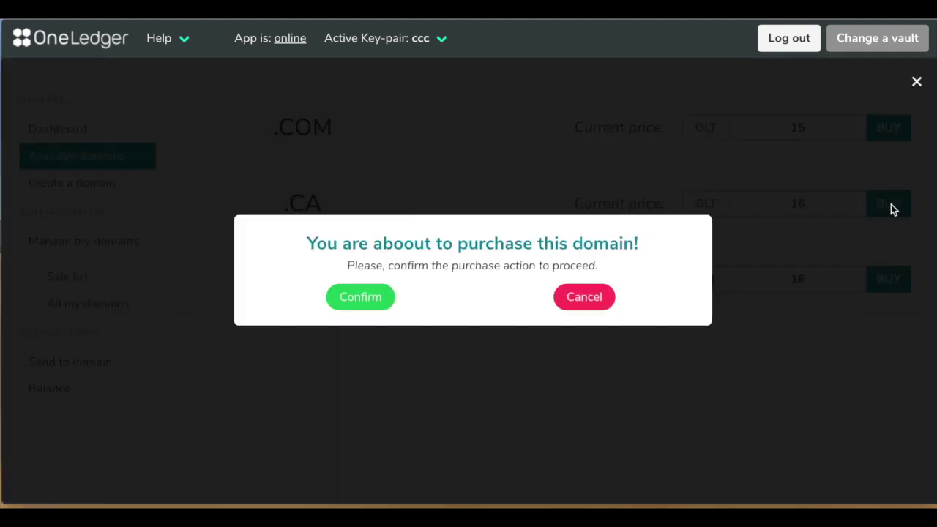
click(368, 302)
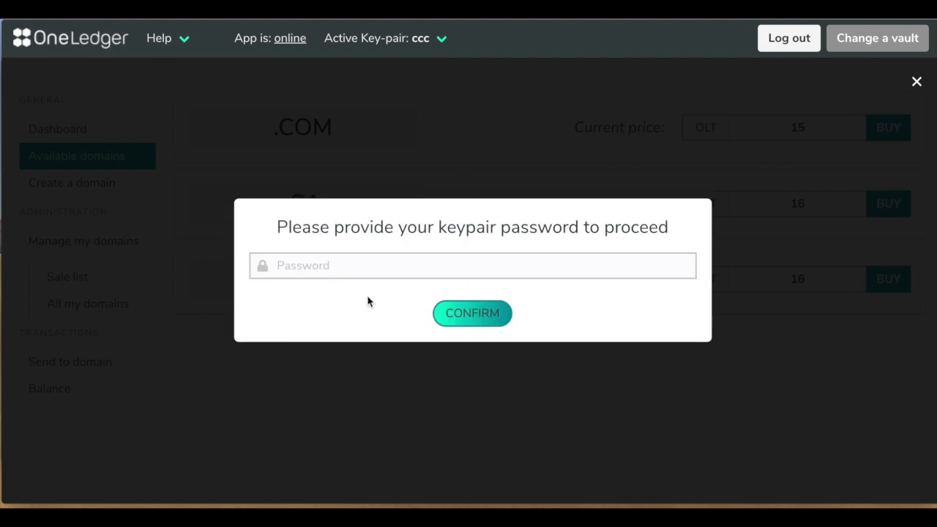
click(423, 268)
text(123)
click(468, 316)
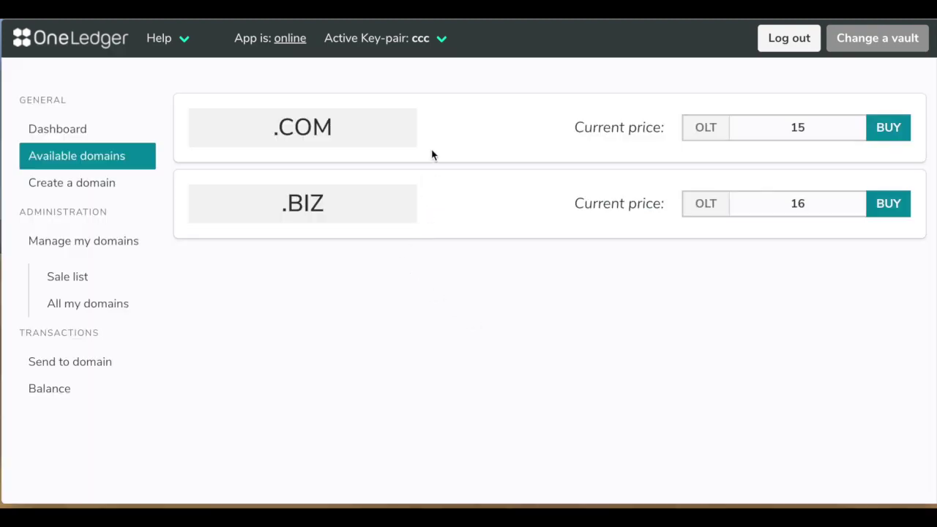
Show All my domains and scroll through the list to find .CA.
click(120, 302)
scroll(411, 319, down, 3)
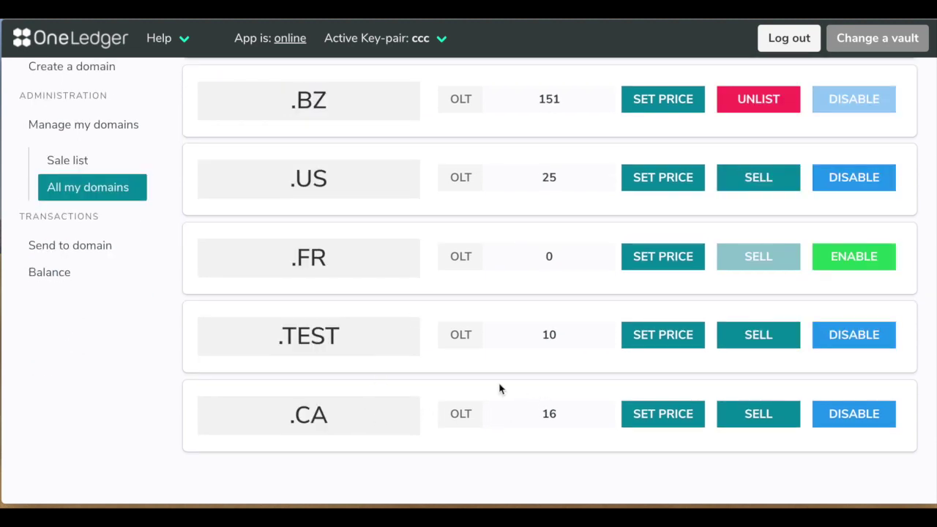
scroll(499, 388, up, 3)
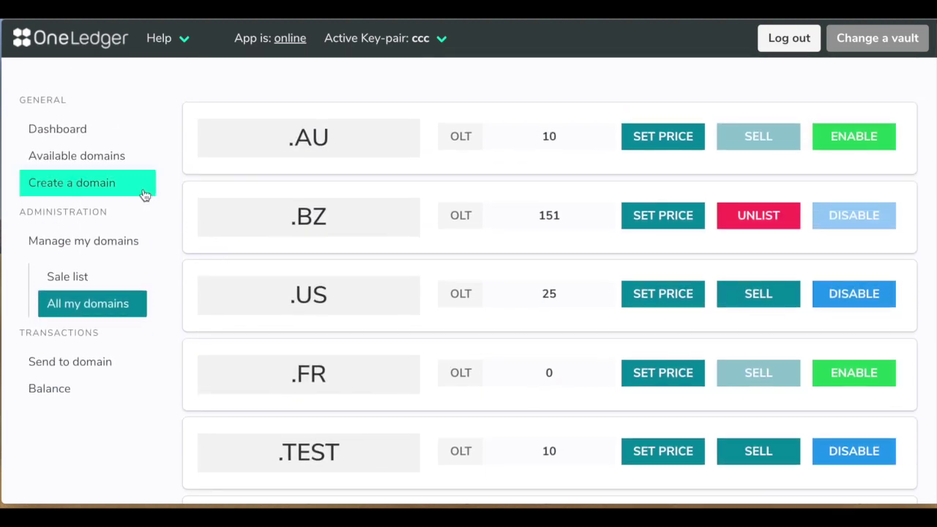
Send 123 to the recipient address via Send to domain, with the keypair password.
click(93, 369)
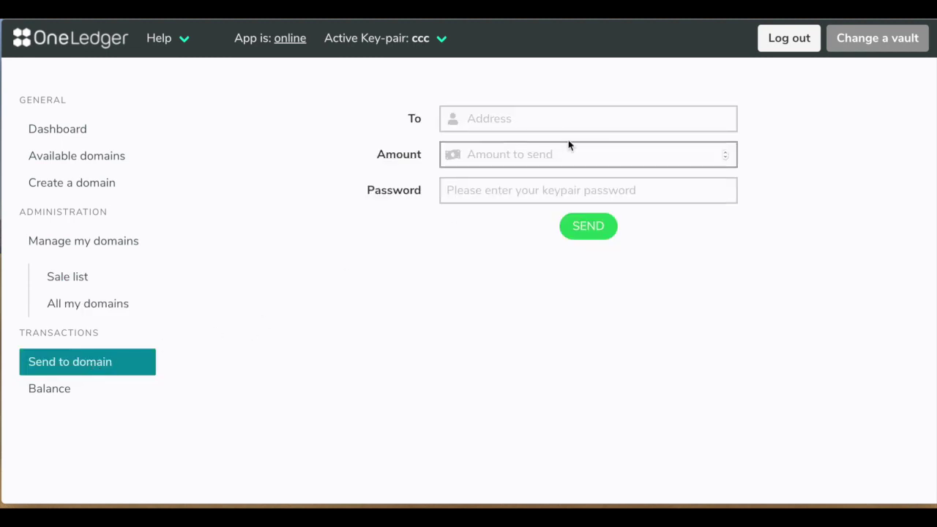
click(559, 119)
text(sdfdf)
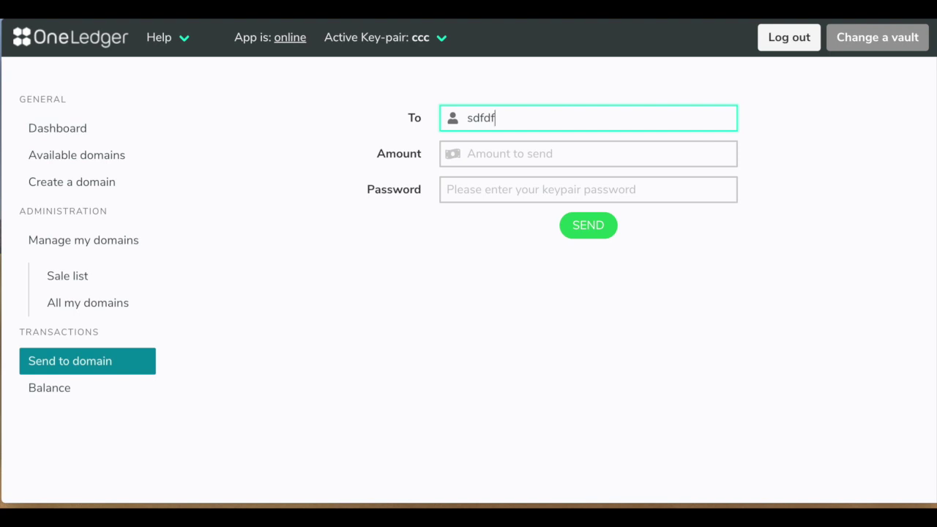
text(446fddf)
key(Tab)
text(123)
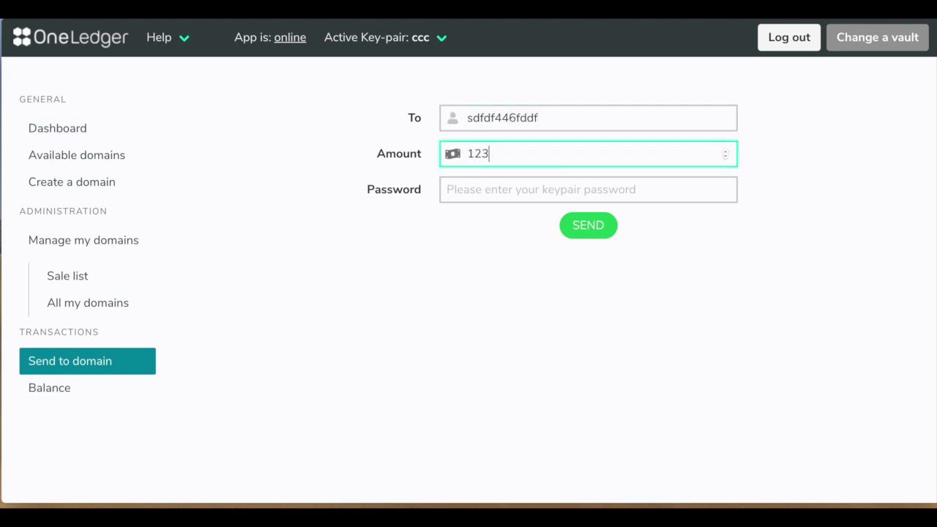
click(539, 189)
text(123)
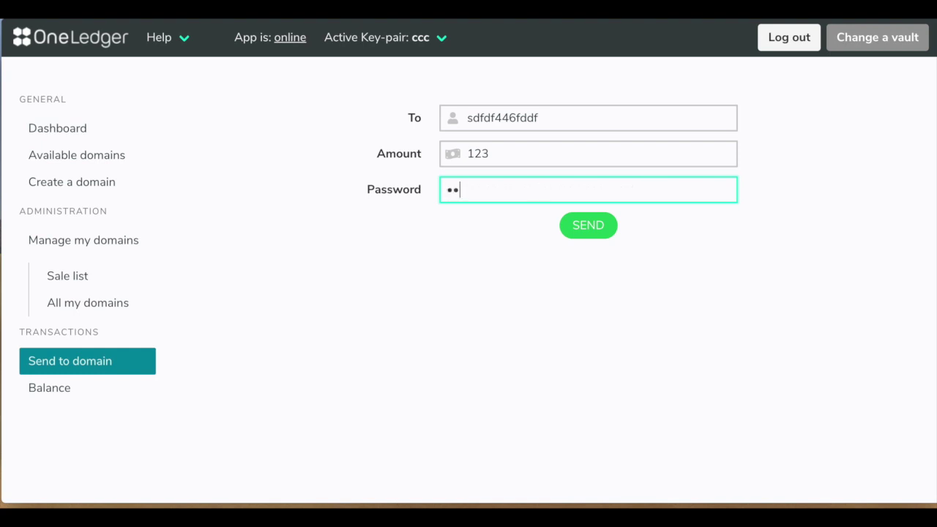
click(579, 226)
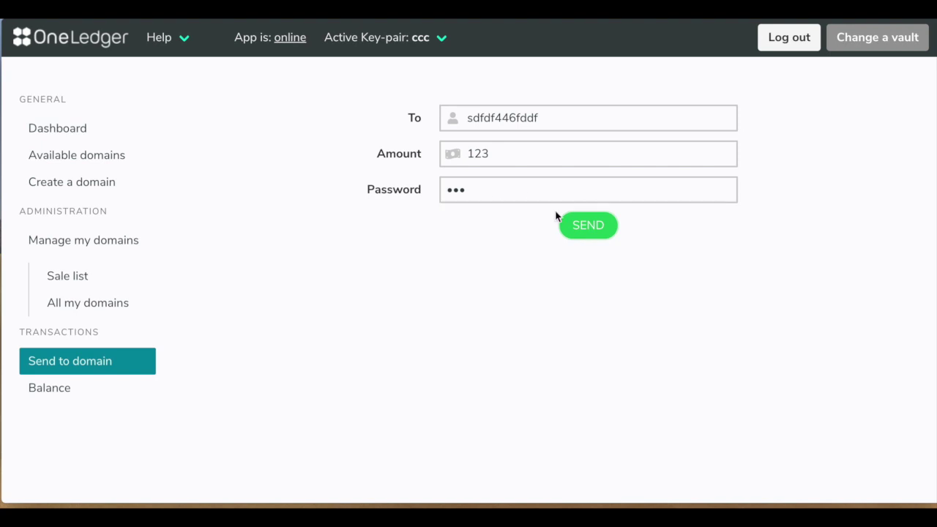
View the Balance page showing 0 OLT, then go back to the Dashboard.
click(73, 395)
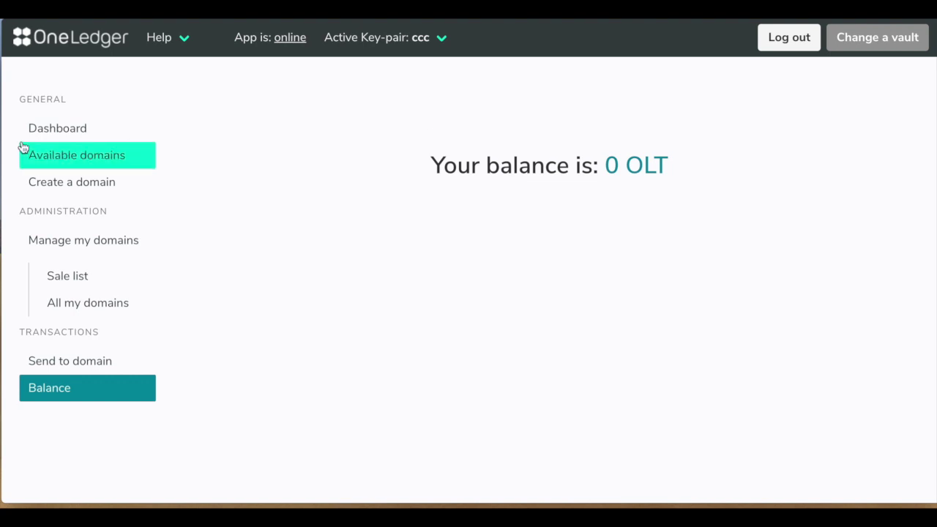
click(64, 132)
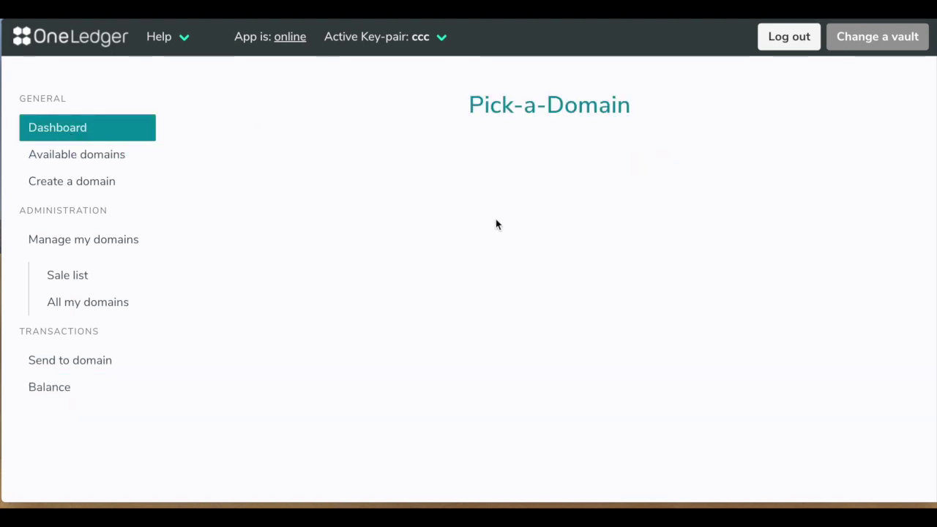